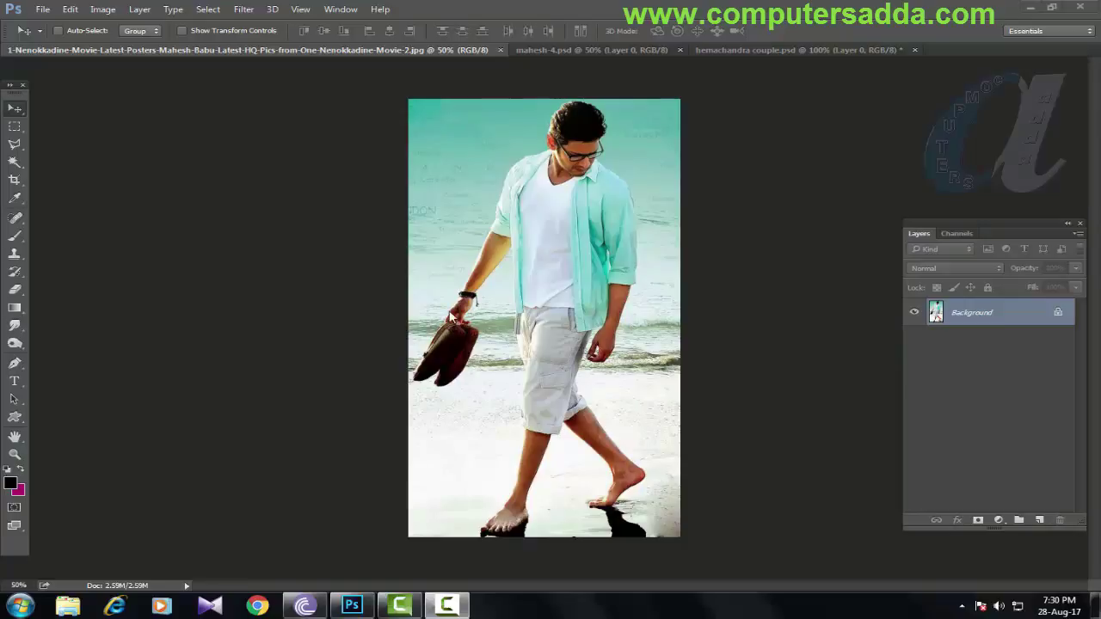
# - Select the Pen Tool and bring up the mahesh-4.psd document with the cut-out man
pyautogui.click(15, 363)
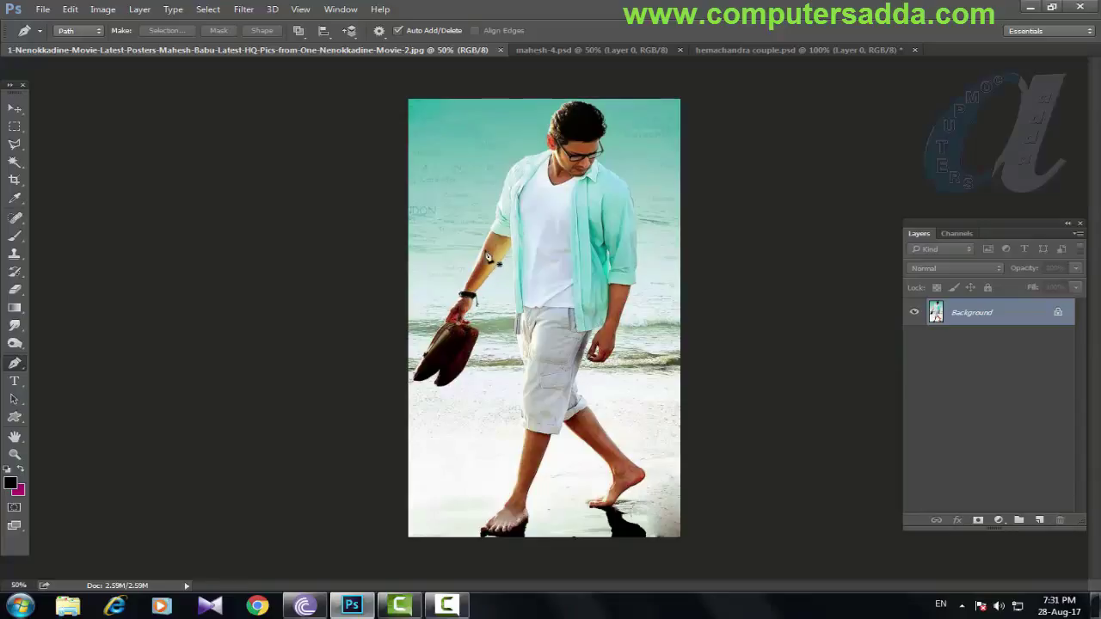
pyautogui.click(564, 51)
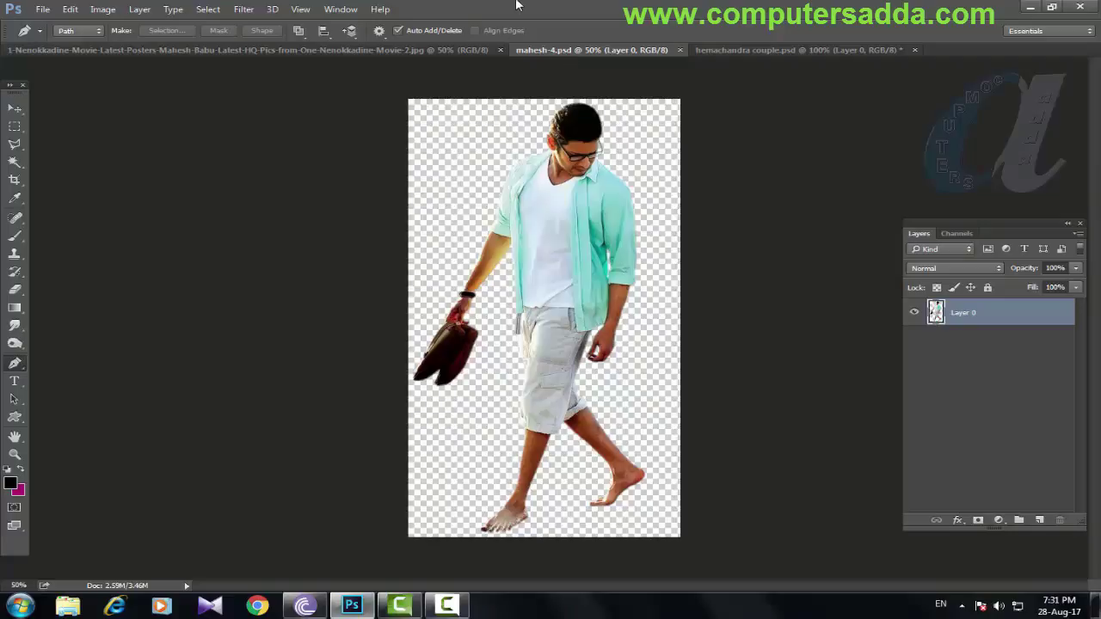
# - Create a new 6 × 4 inch, 200 ppi CMYK document
pyautogui.click(42, 11)
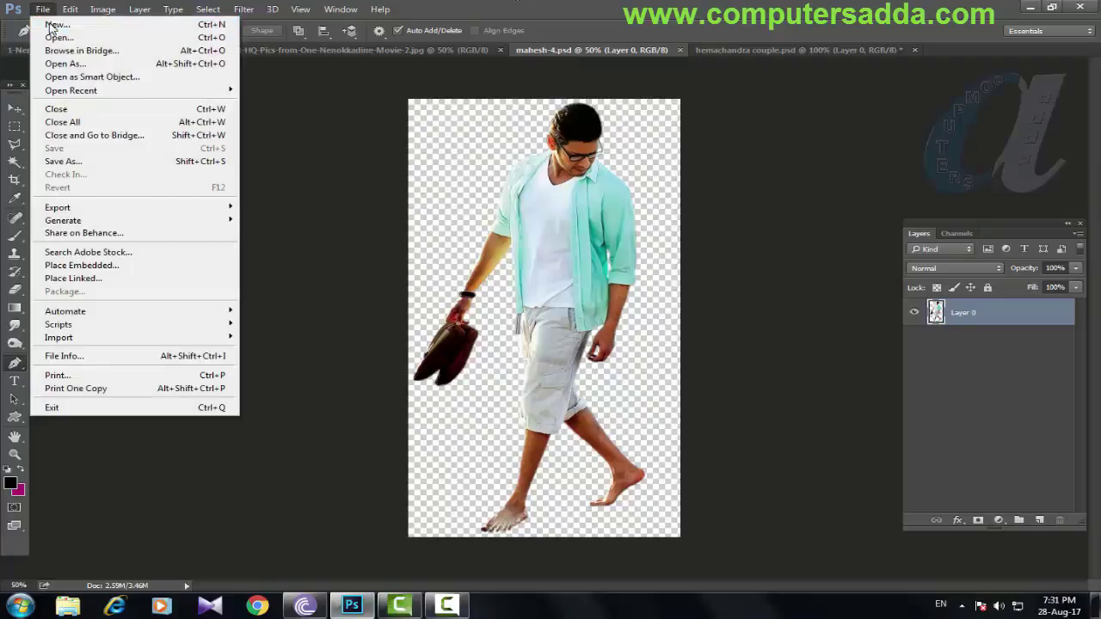
pyautogui.click(54, 24)
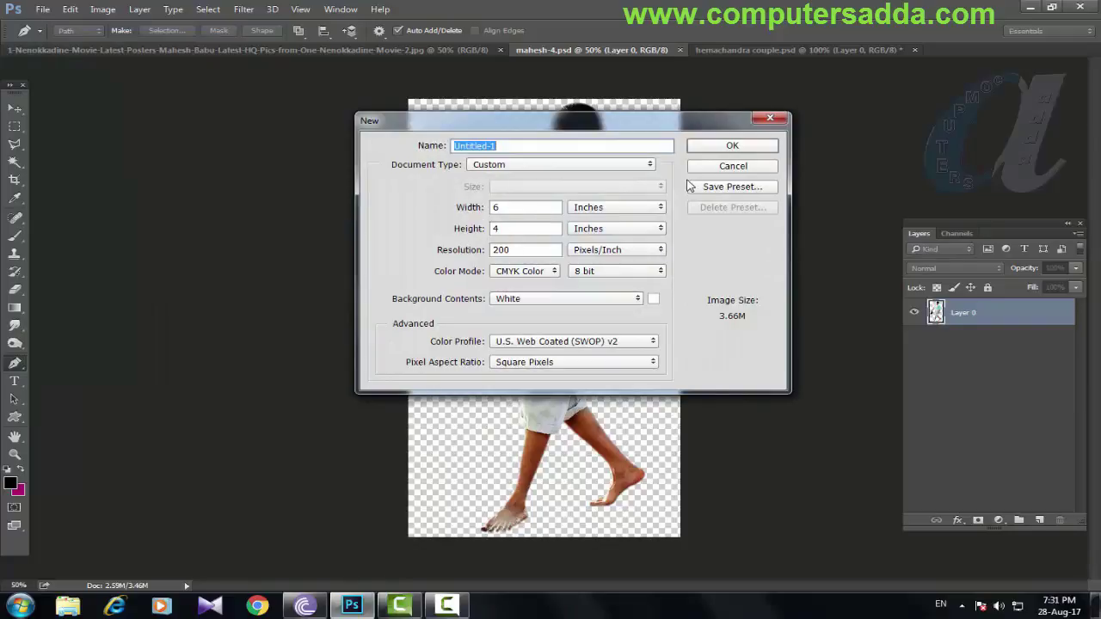
pyautogui.click(715, 148)
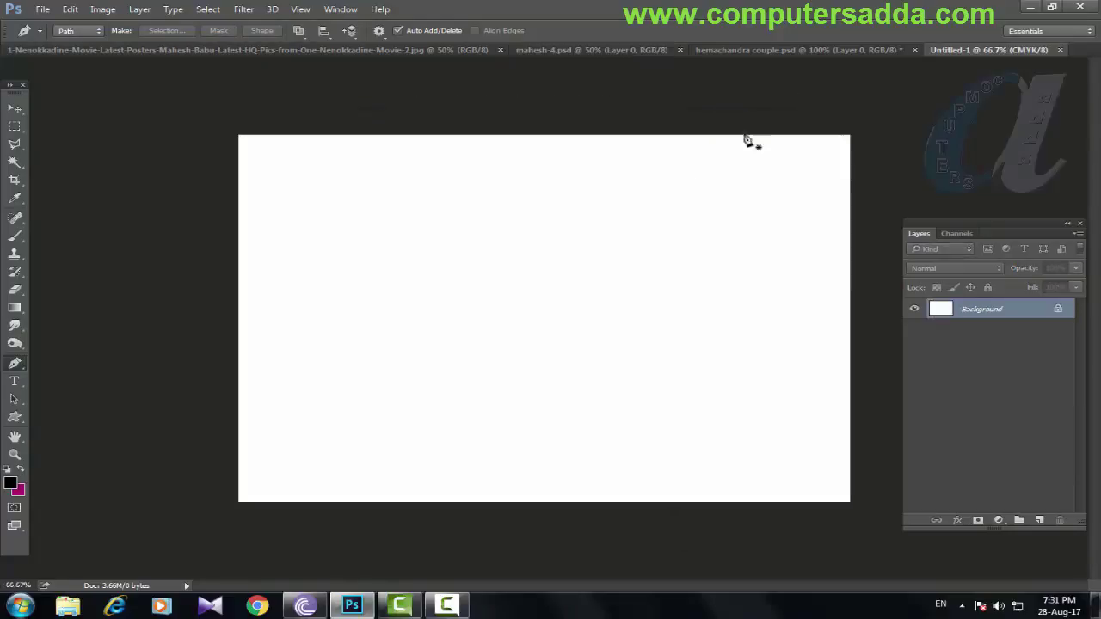
# - Float both documents side by side and drag the cut-out man into Untitled-1 as Layer 1
pyautogui.moveTo(954, 49); pyautogui.dragTo(911, 121)
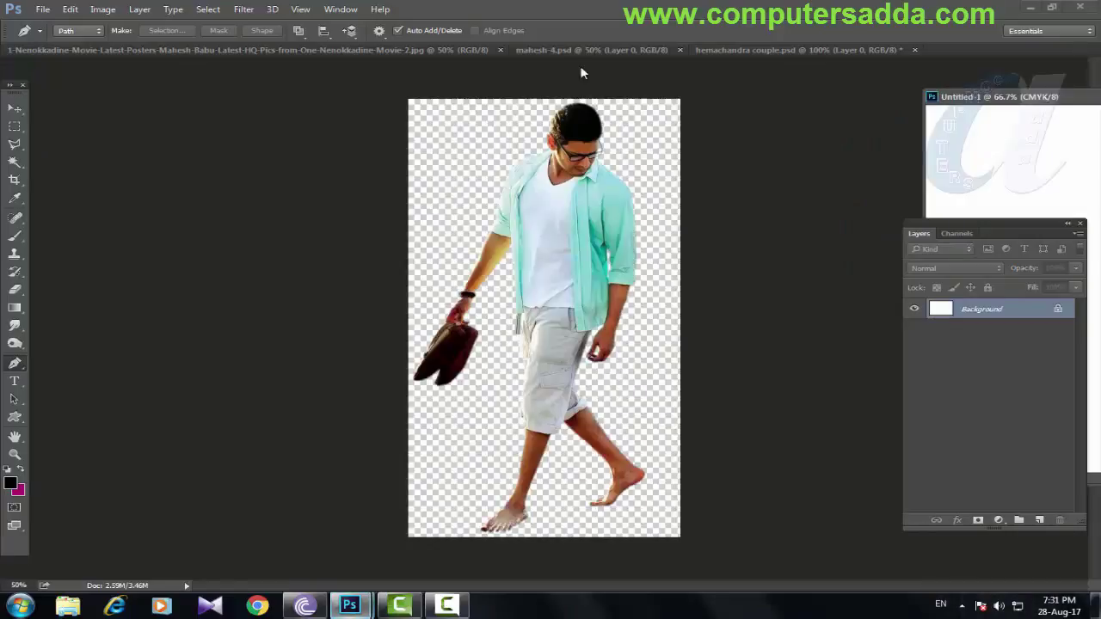
pyautogui.moveTo(545, 50); pyautogui.dragTo(118, 101)
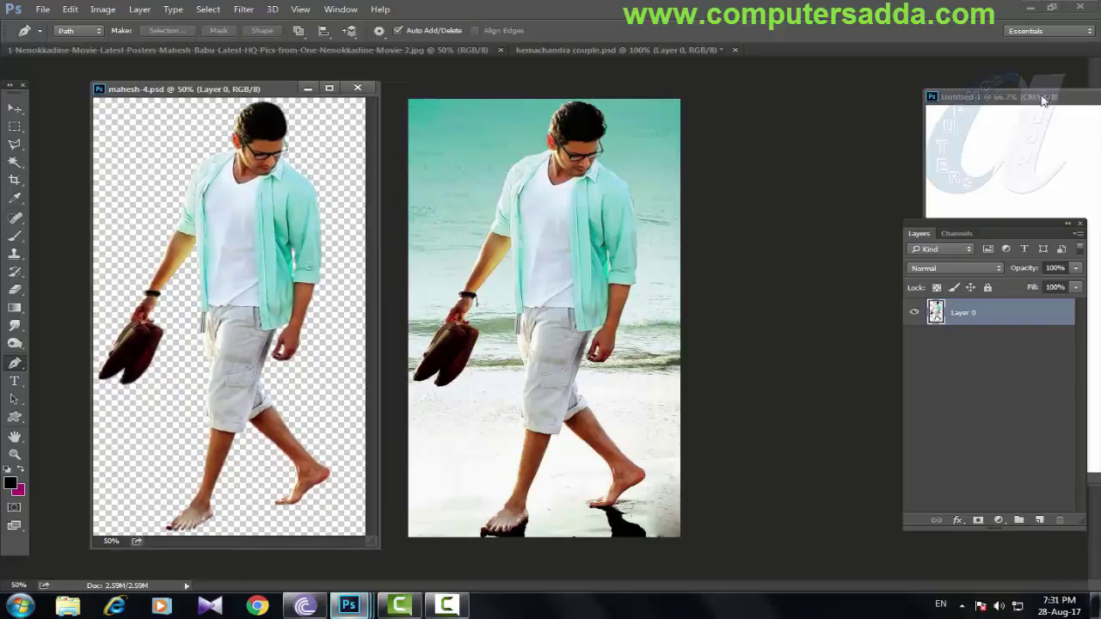
pyautogui.moveTo(963, 96); pyautogui.dragTo(526, 100)
pyautogui.click(14, 109)
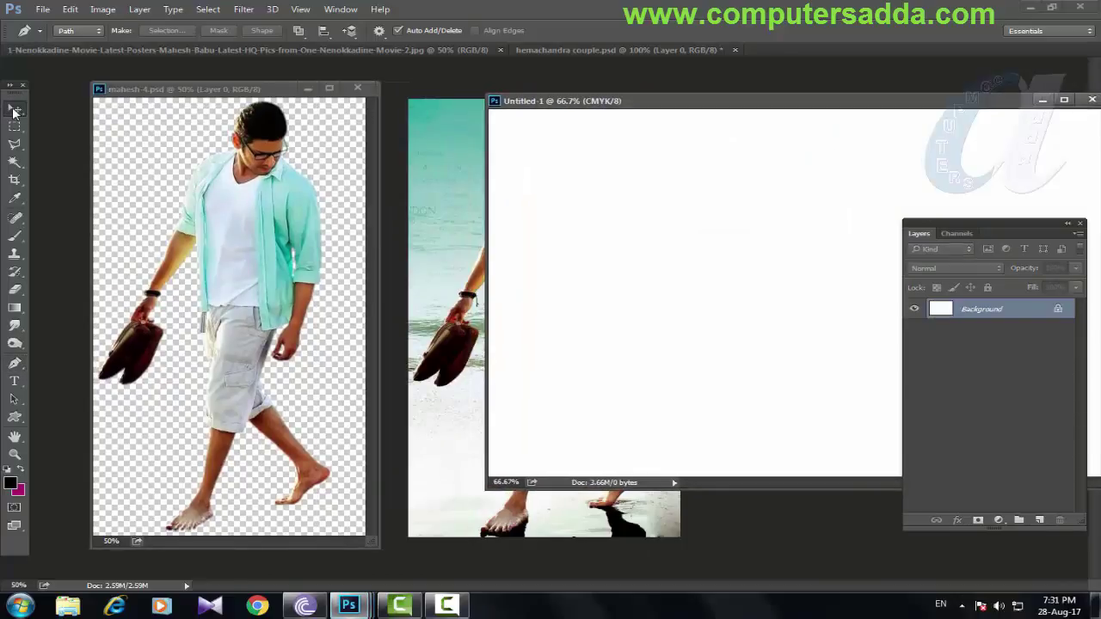
pyautogui.click(242, 245)
pyautogui.moveTo(233, 241); pyautogui.dragTo(764, 251)
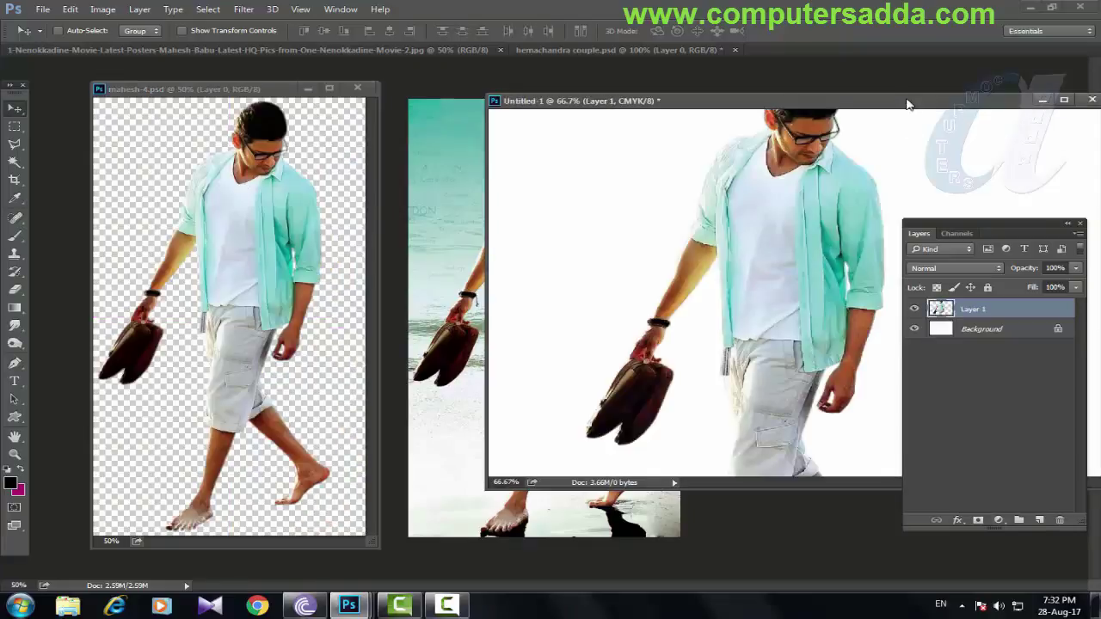
pyautogui.moveTo(860, 103); pyautogui.dragTo(509, 113)
# - Close mahesh-4.psd, maximize Untitled-1, and Free Transform the man smaller so he fits the canvas
pyautogui.click(358, 90)
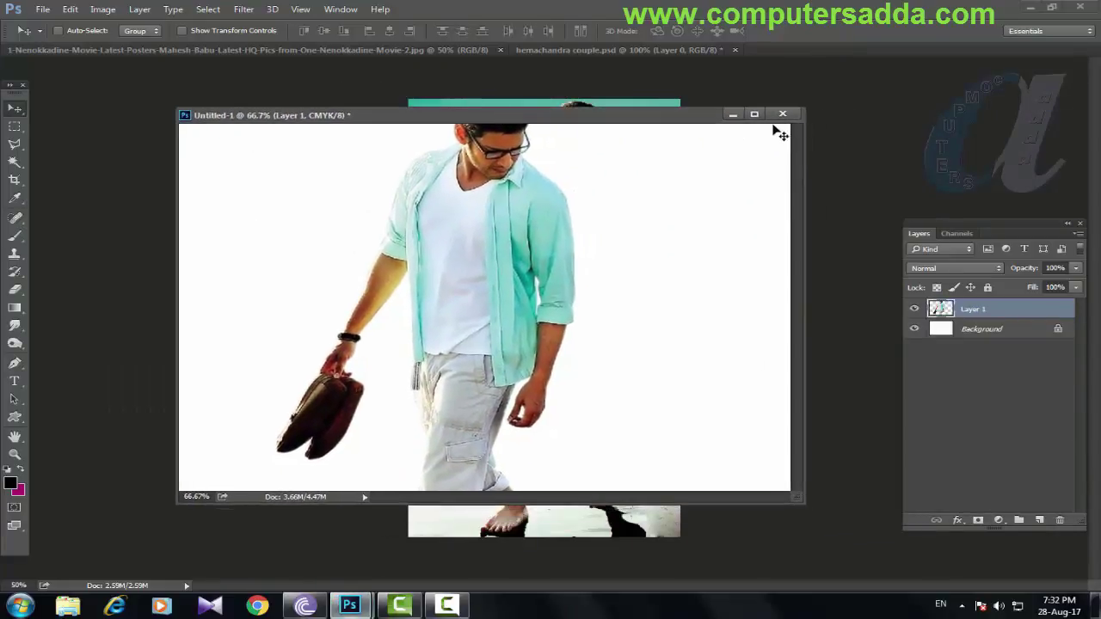
pyautogui.click(755, 115)
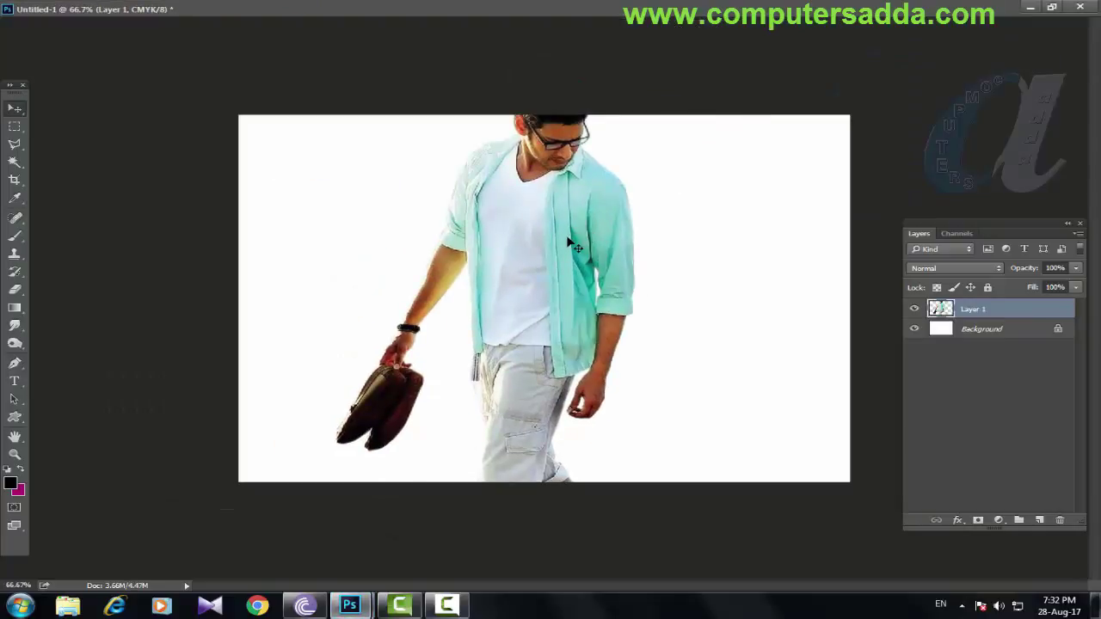
pyautogui.moveTo(562, 243); pyautogui.dragTo(562, 243)
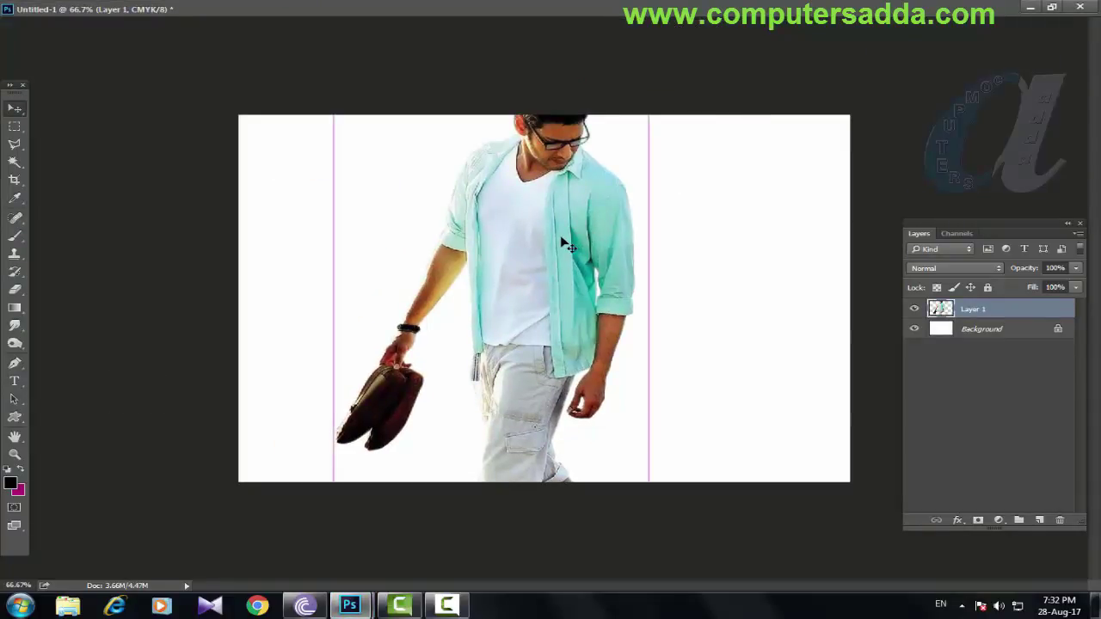
pyautogui.hotkey('ctrl', 't')
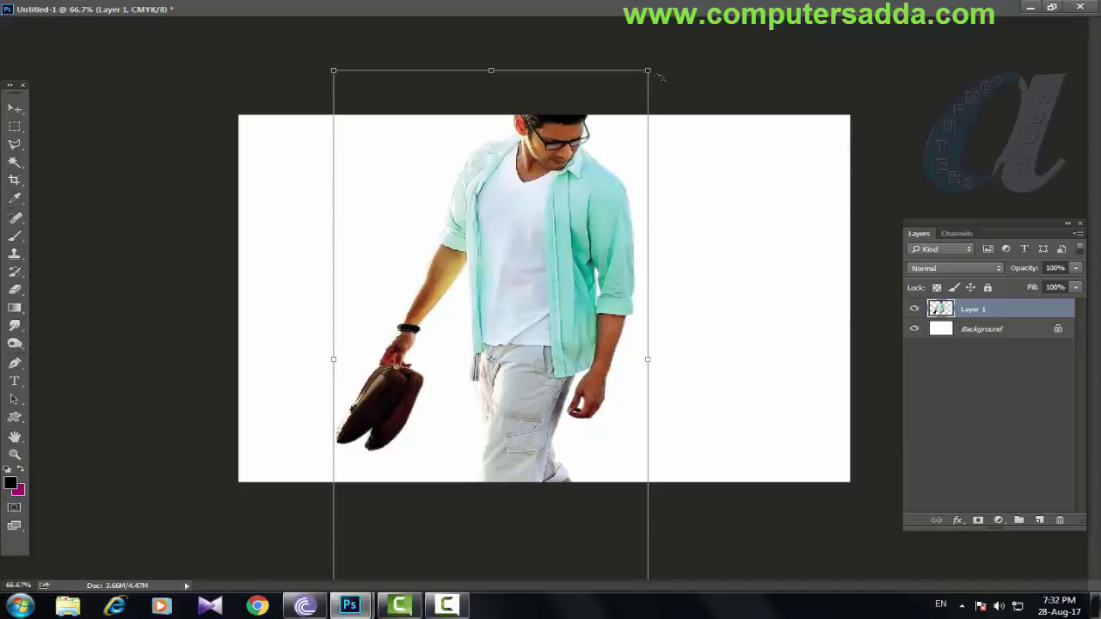
pyautogui.moveTo(647, 71); pyautogui.dragTo(581, 188)
pyautogui.moveTo(543, 241); pyautogui.dragTo(566, 194)
pyautogui.press('Return')
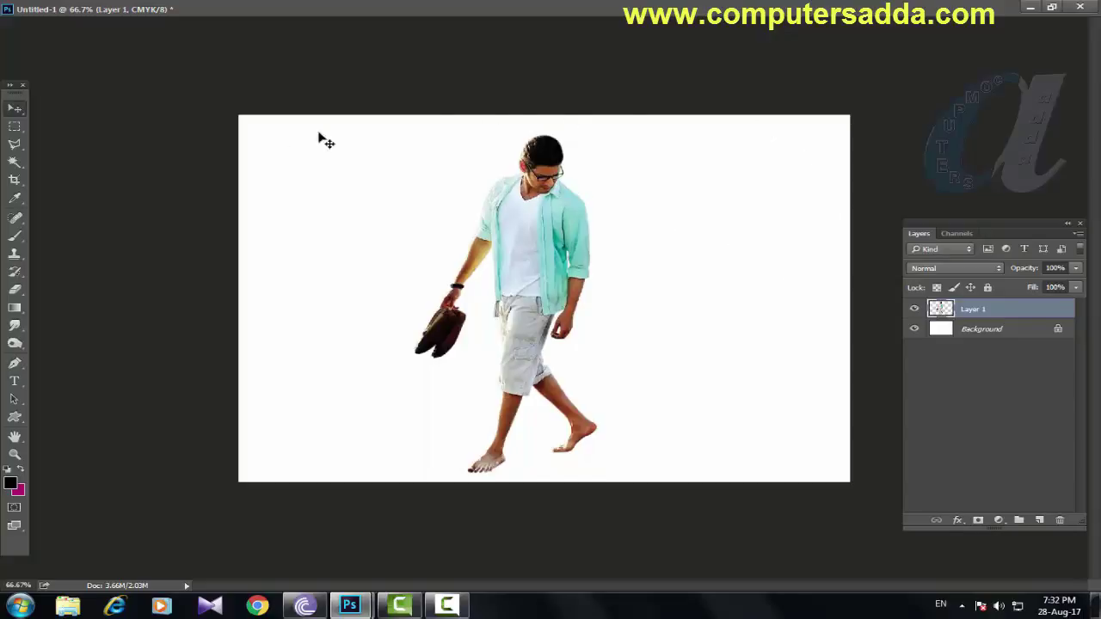
# - Set the foreground colour to #8be598 and fill the Background layer with it
pyautogui.click(985, 331)
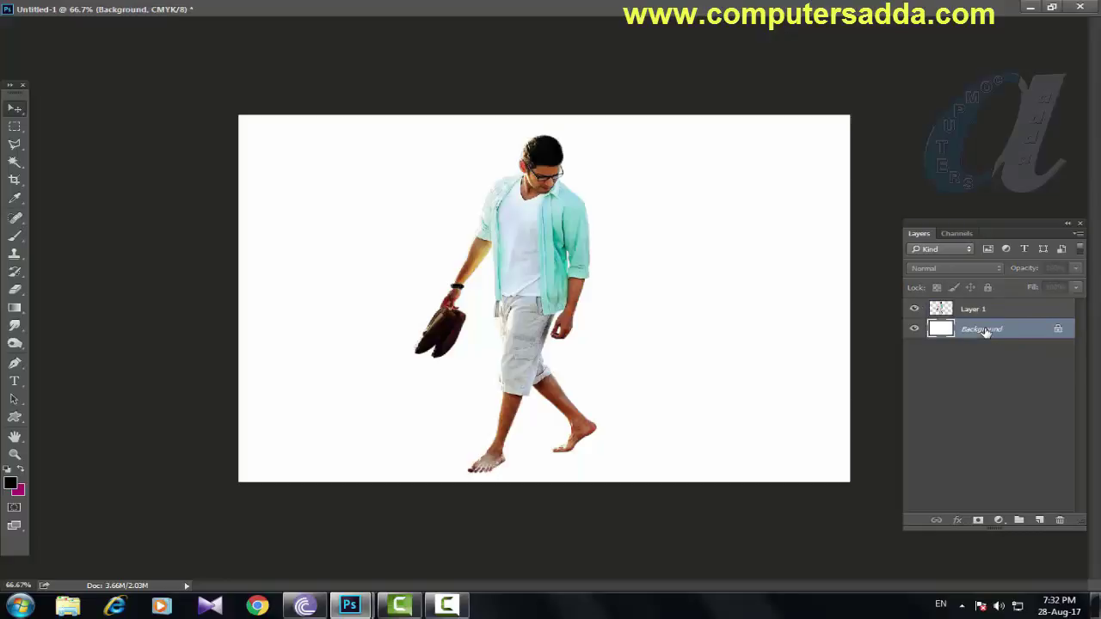
pyautogui.click(16, 487)
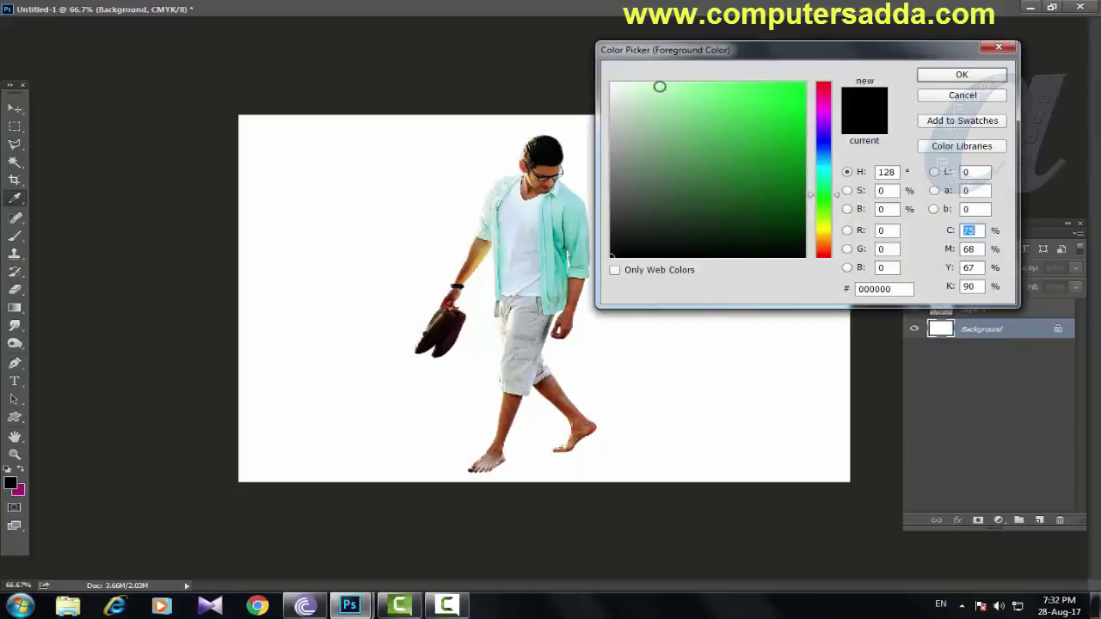
pyautogui.click(680, 99)
pyautogui.click(975, 79)
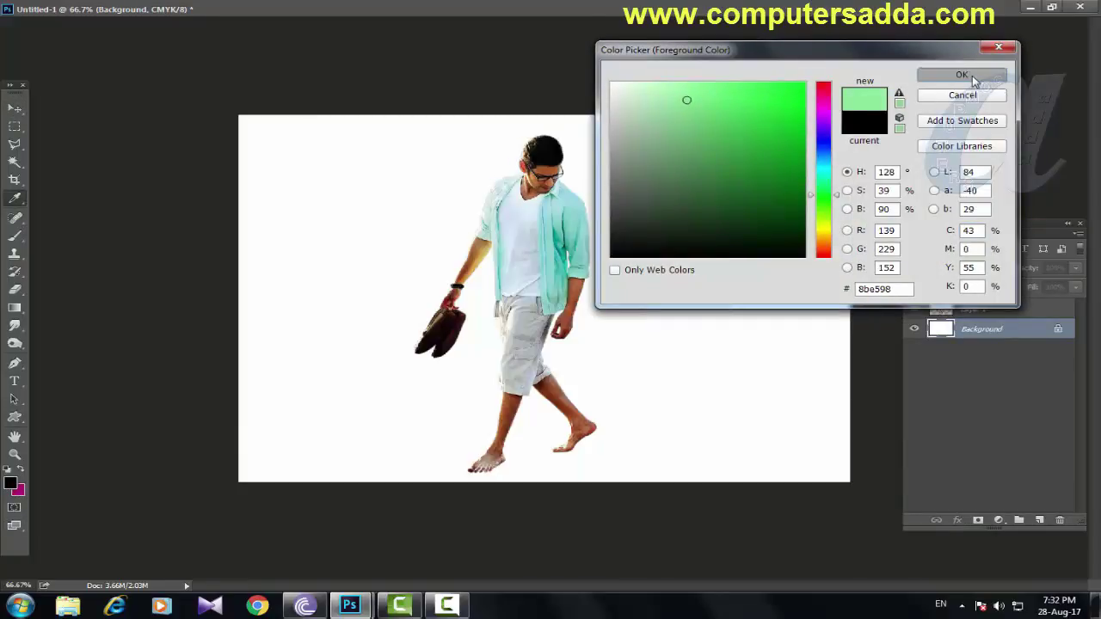
pyautogui.hotkey('alt', 'BackSpace')
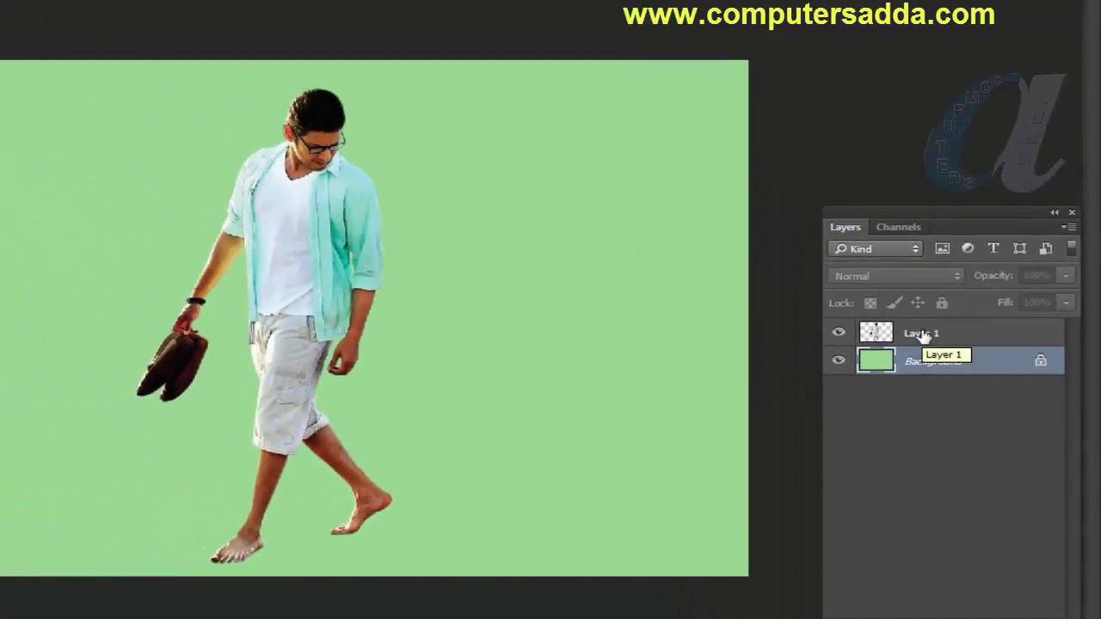
# - Duplicate Layer 1 with Ctrl+J, then reselect the original Layer 1 and begin Free Transform
pyautogui.click(802, 306)
pyautogui.moveTo(258, 52); pyautogui.dragTo(351, 86)
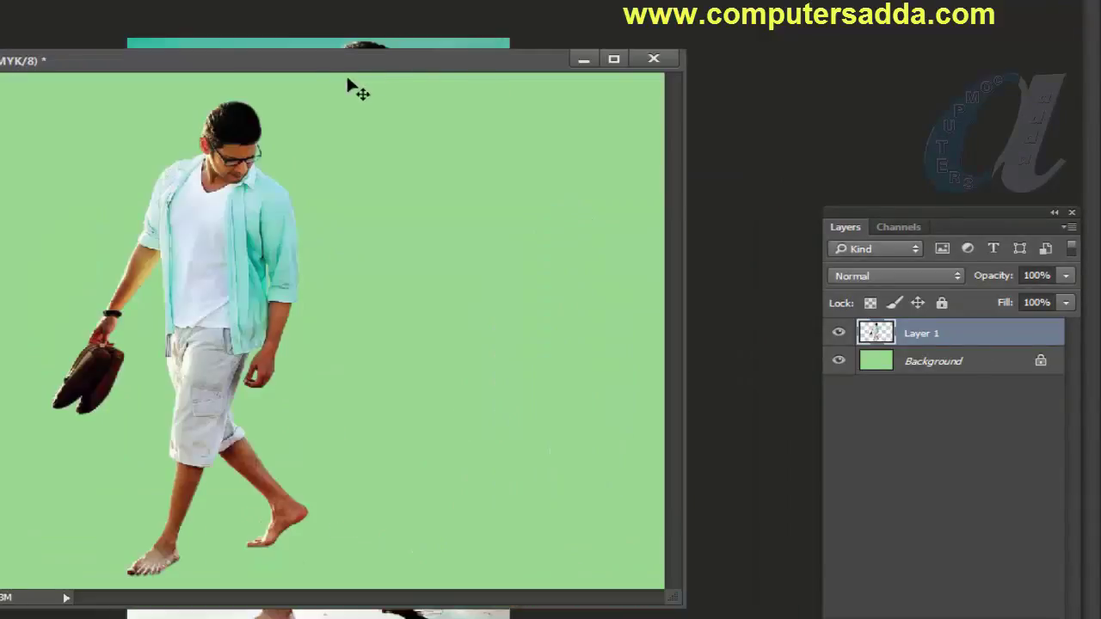
pyautogui.moveTo(270, 72); pyautogui.dragTo(259, 76)
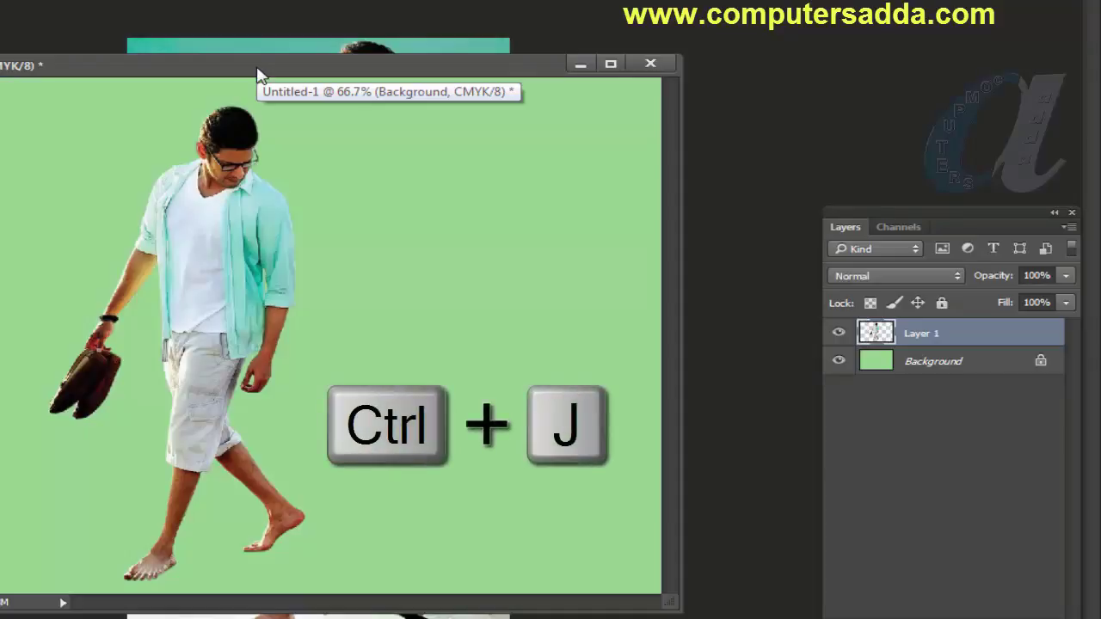
pyautogui.hotkey('ctrl', 'j')
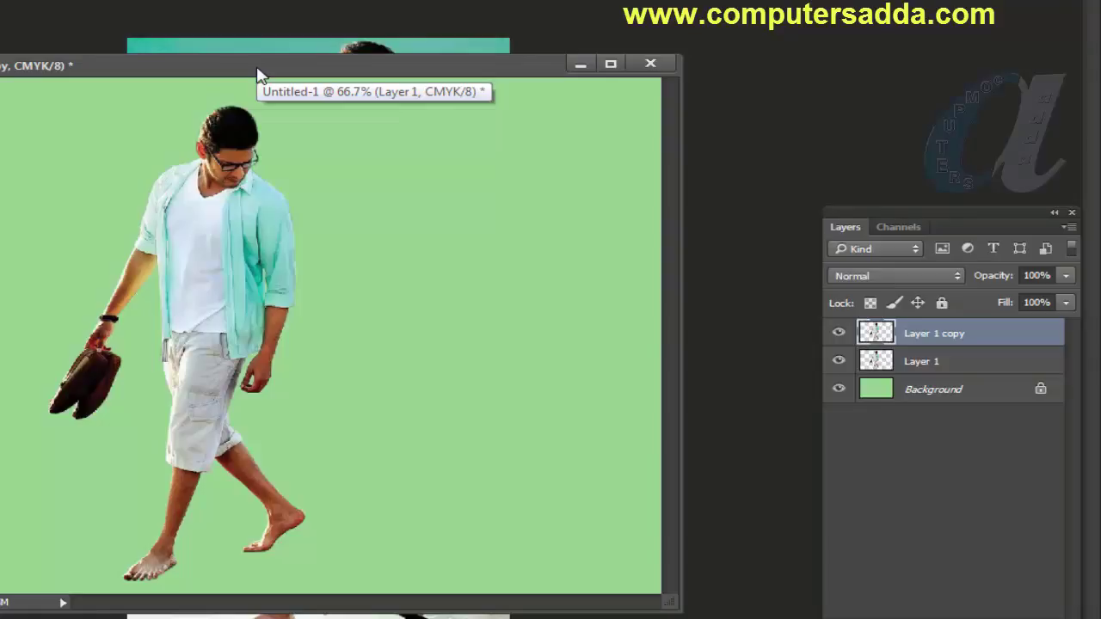
pyautogui.click(926, 363)
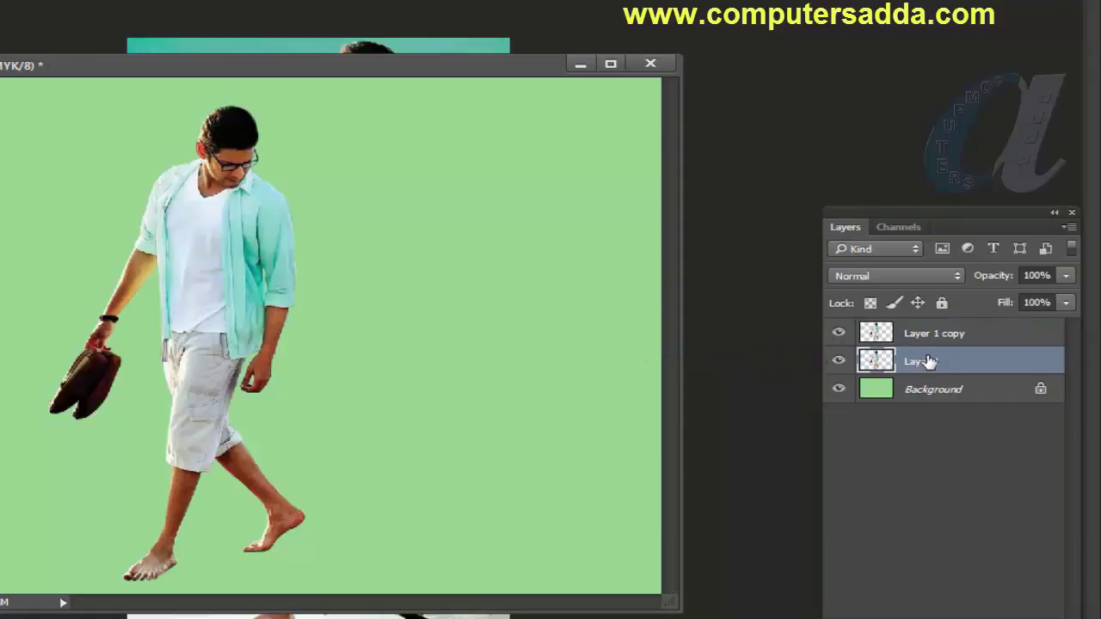
pyautogui.hotkey('ctrl', 't')
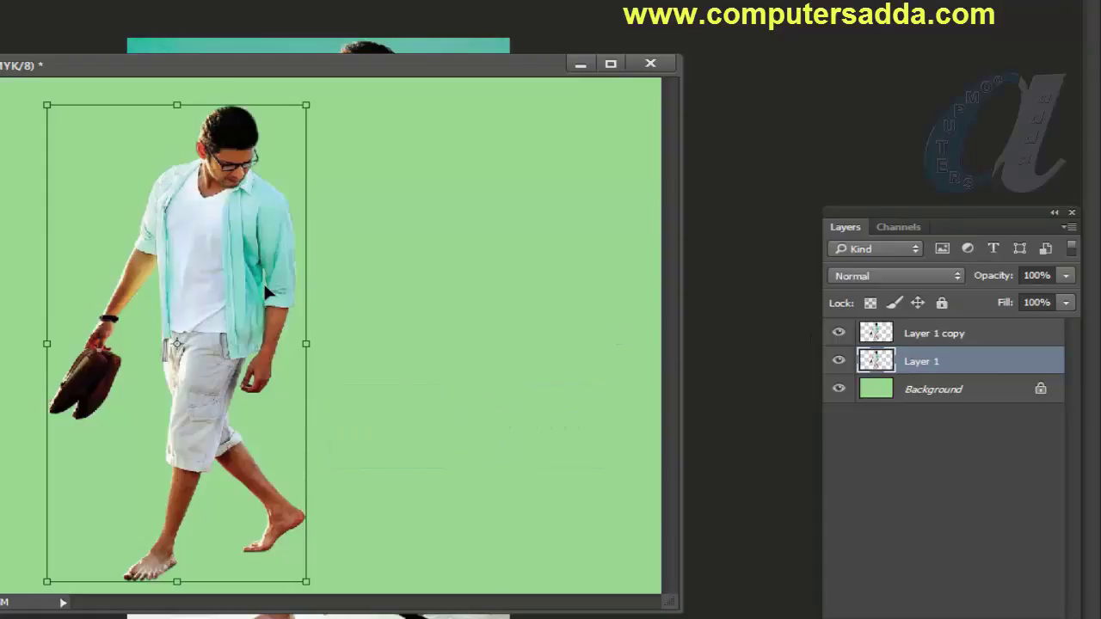
# - Distort Layer 1 by pulling its top corners down and right into a slanted shadow shape
pyautogui.rightClick(199, 253)
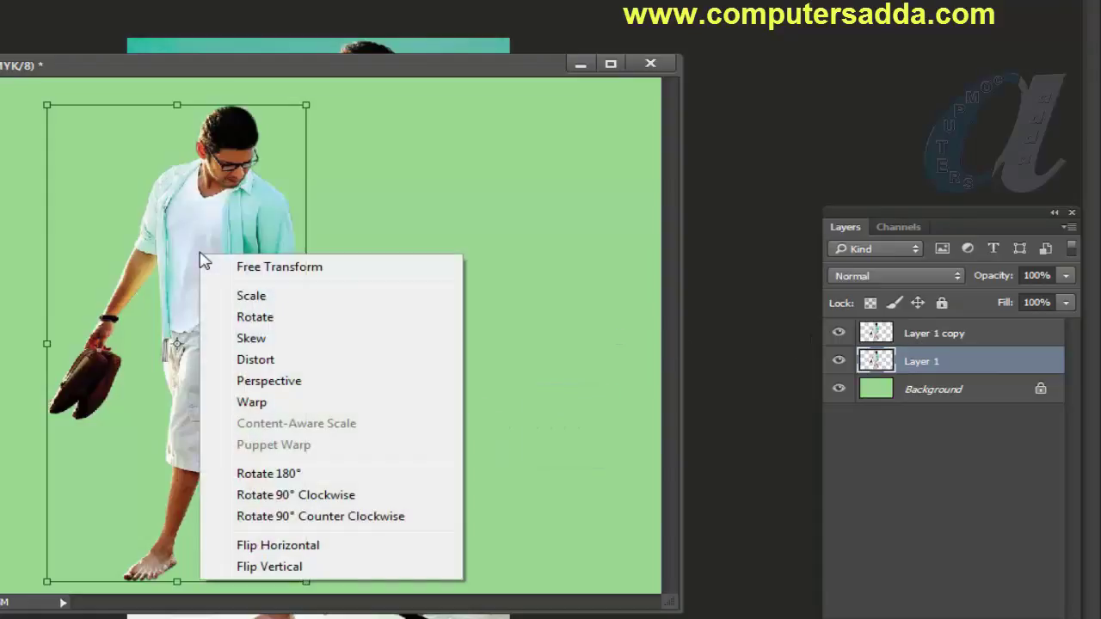
pyautogui.click(249, 361)
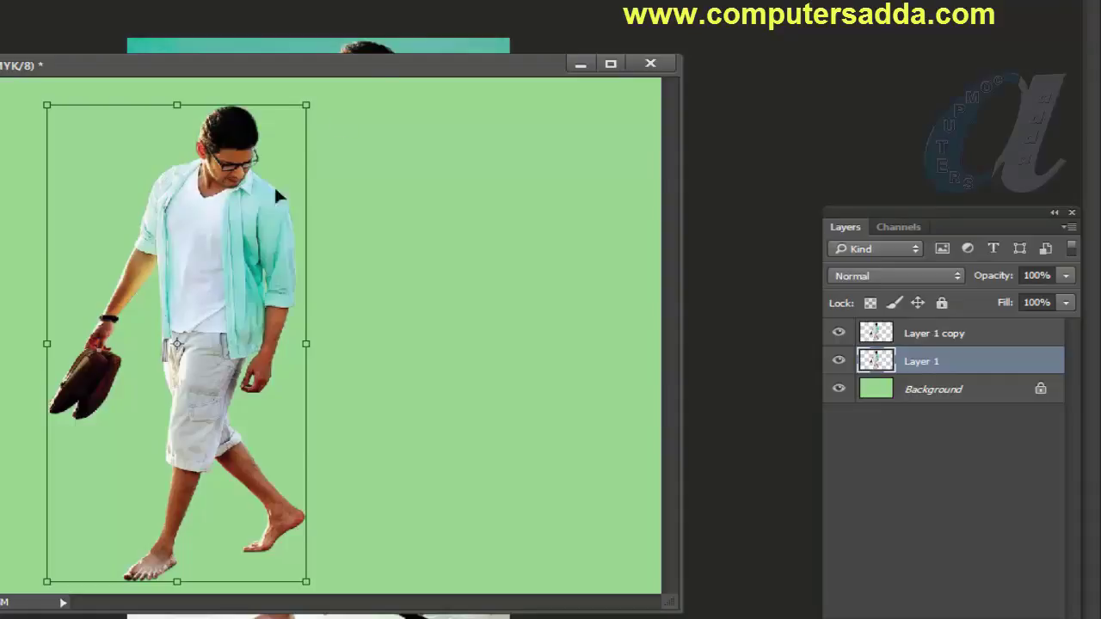
pyautogui.moveTo(306, 106); pyautogui.dragTo(502, 265)
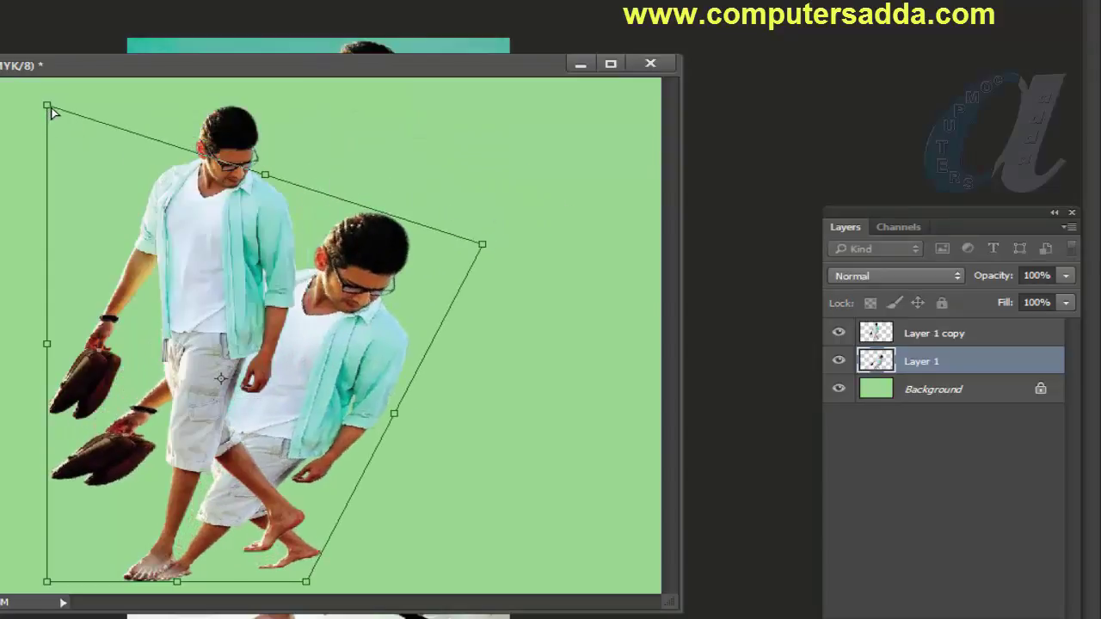
pyautogui.moveTo(48, 108); pyautogui.dragTo(330, 262)
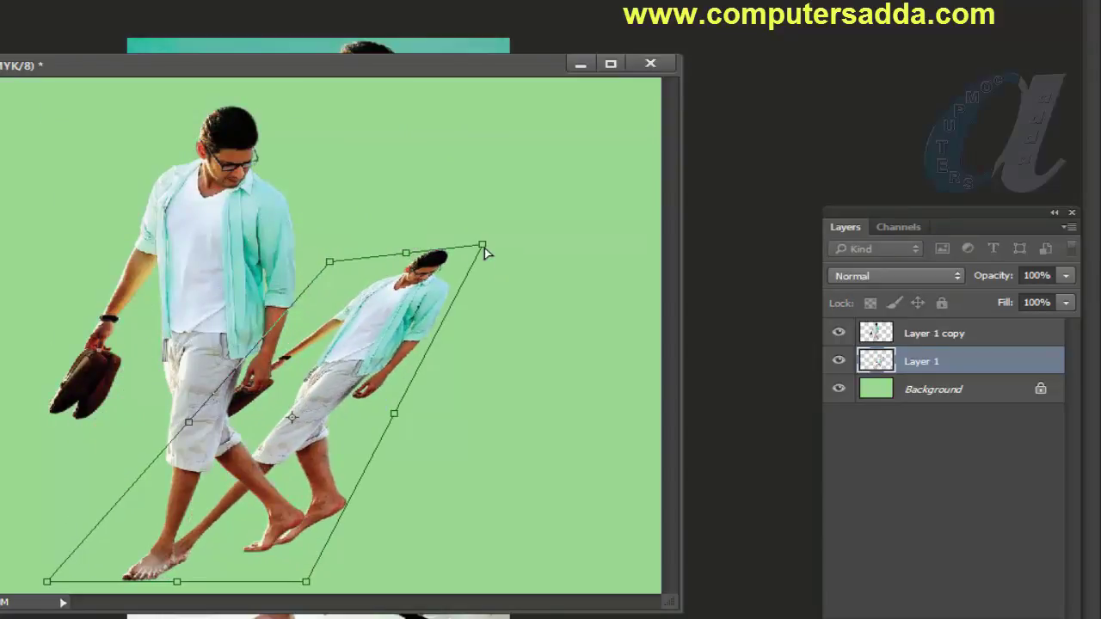
pyautogui.moveTo(485, 250); pyautogui.dragTo(524, 336)
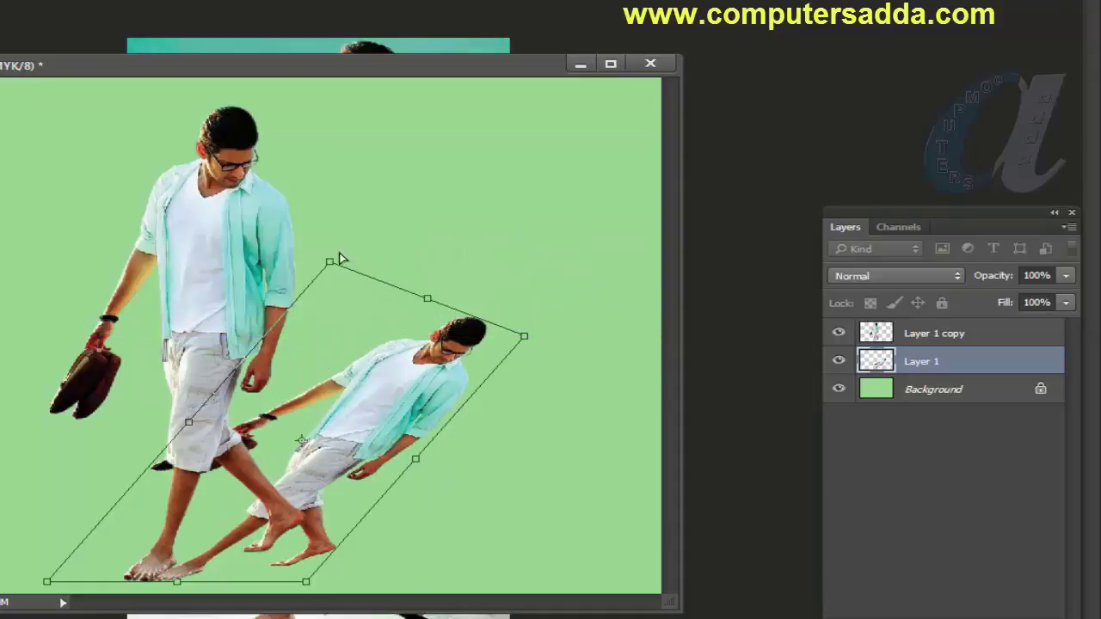
pyautogui.moveTo(330, 262); pyautogui.dragTo(351, 324)
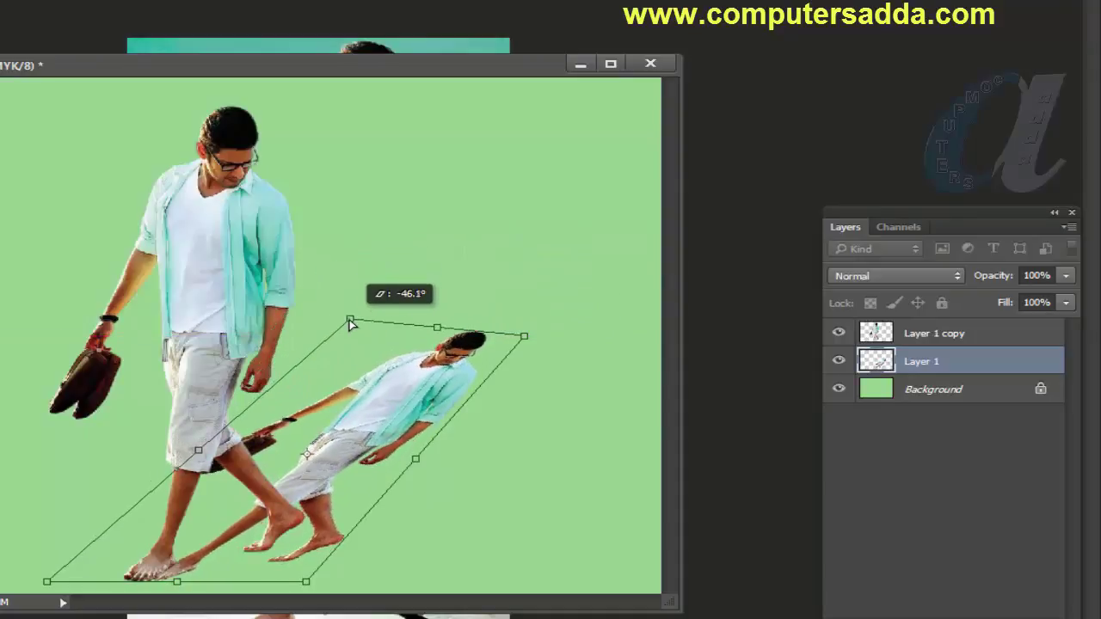
pyautogui.moveTo(529, 341); pyautogui.dragTo(545, 358)
pyautogui.press('Return')
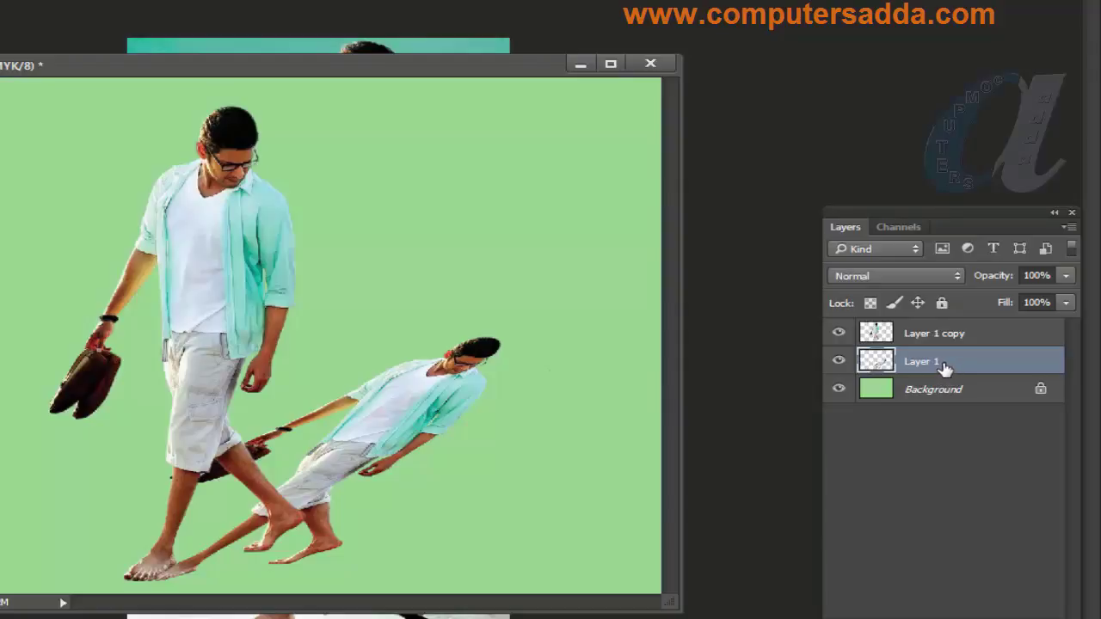
pyautogui.press('ctrl')
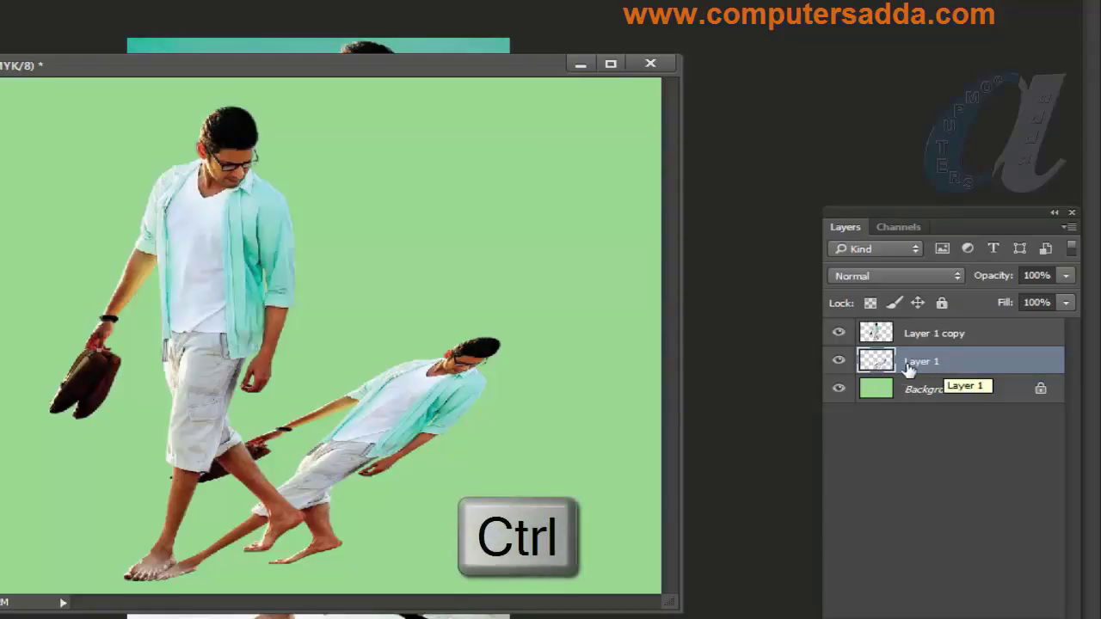
# - Load Layer 1's outline as a selection, fill it with solid black, and deselect
pyautogui.keyDown('ctrl'); pyautogui.click(874, 361); pyautogui.keyUp('ctrl')
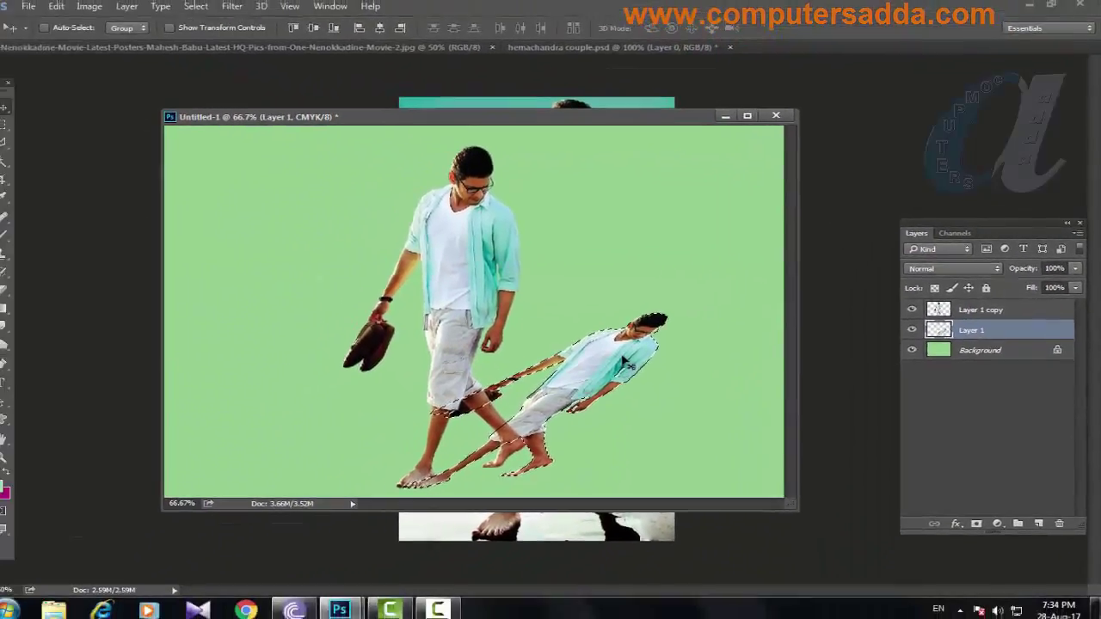
pyautogui.click(11, 485)
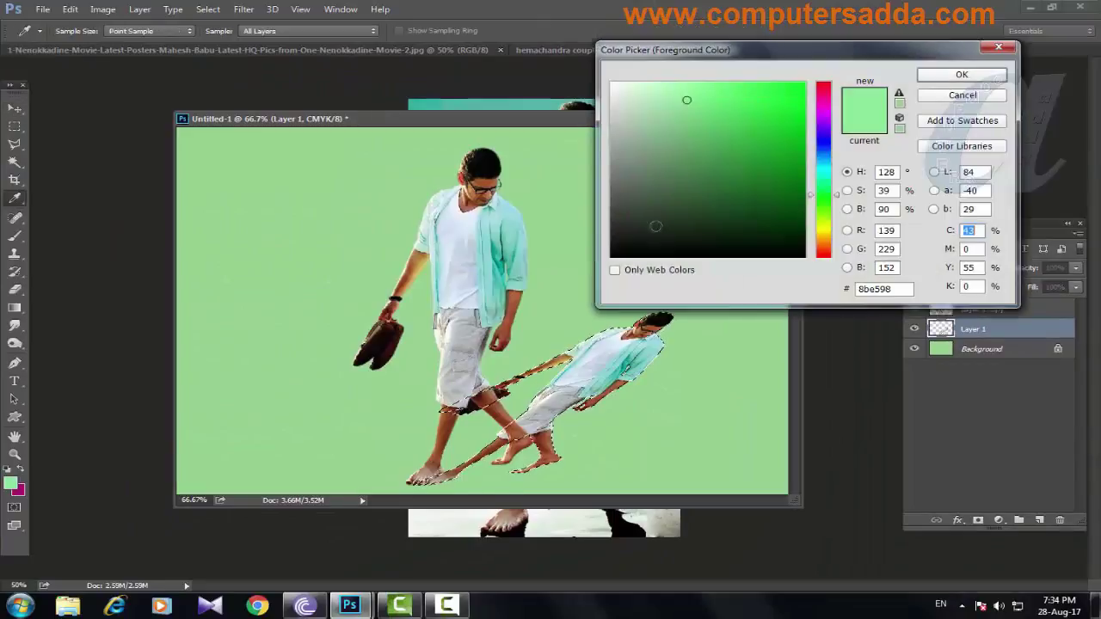
pyautogui.click(551, 284)
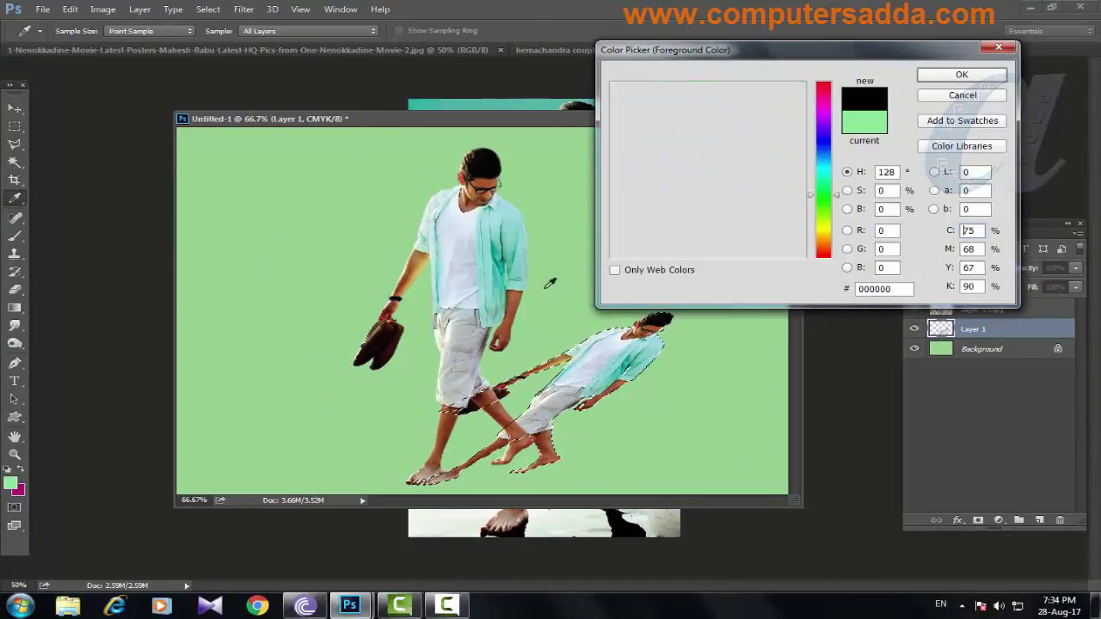
pyautogui.click(961, 75)
pyautogui.press('v')
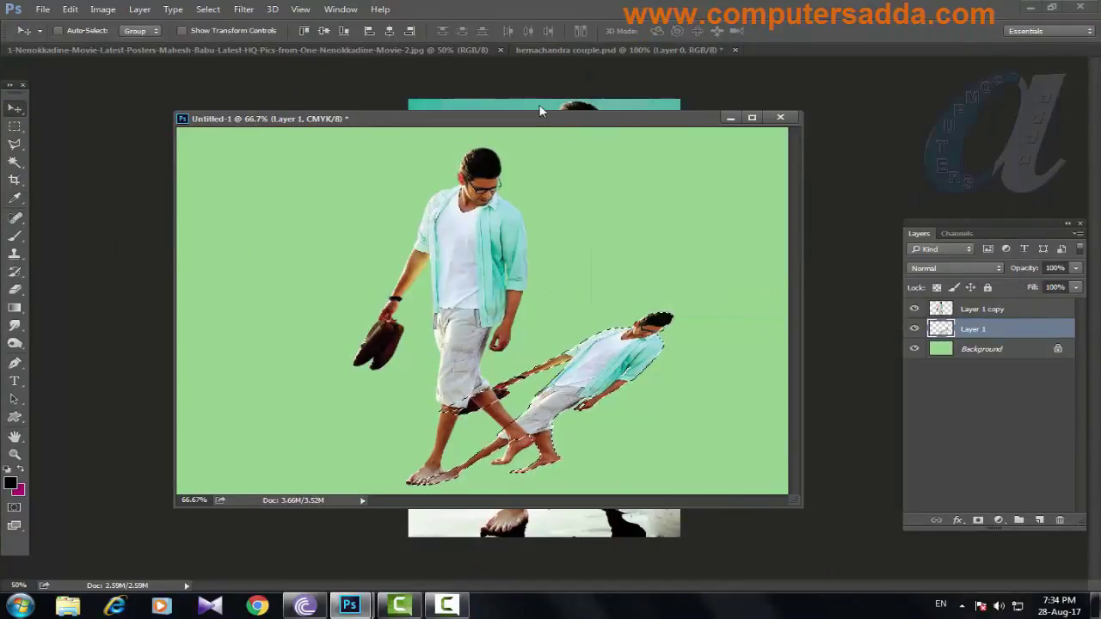
pyautogui.hotkey('alt', 'BackSpace')
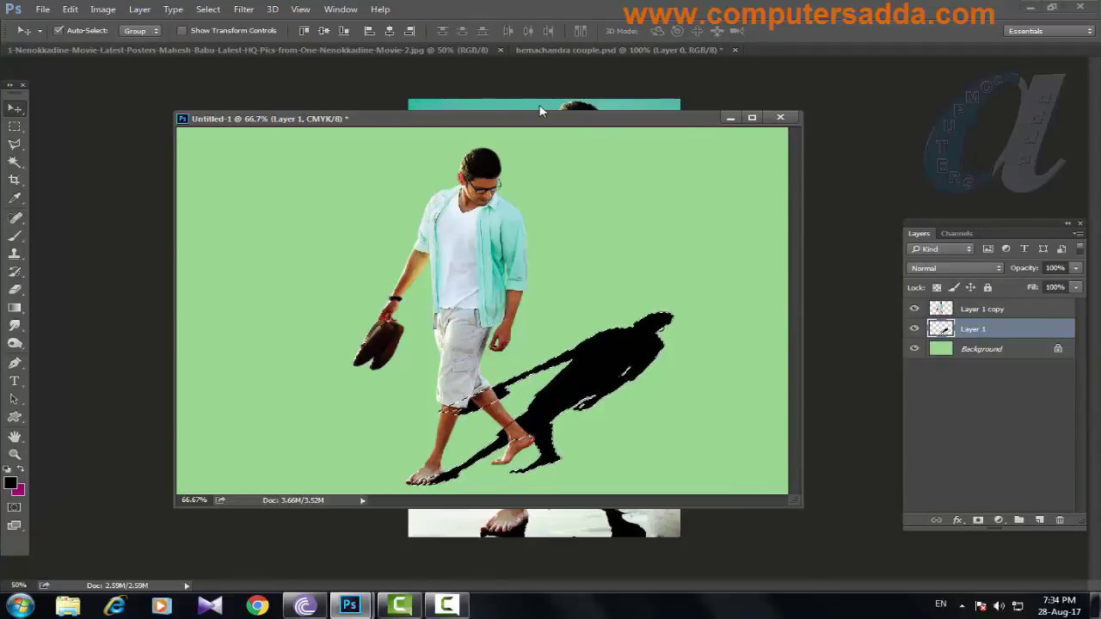
pyautogui.hotkey('ctrl', 'd')
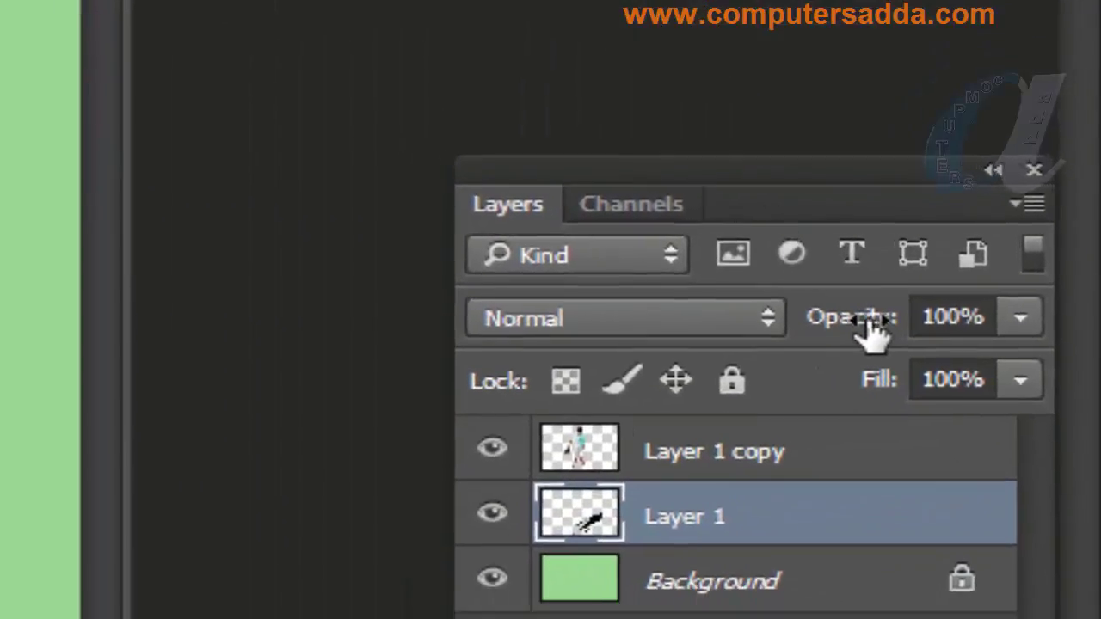
# - Lower the black shadow layer's opacity to 89% so the green background shows through
pyautogui.moveTo(854, 341); pyautogui.dragTo(805, 337)
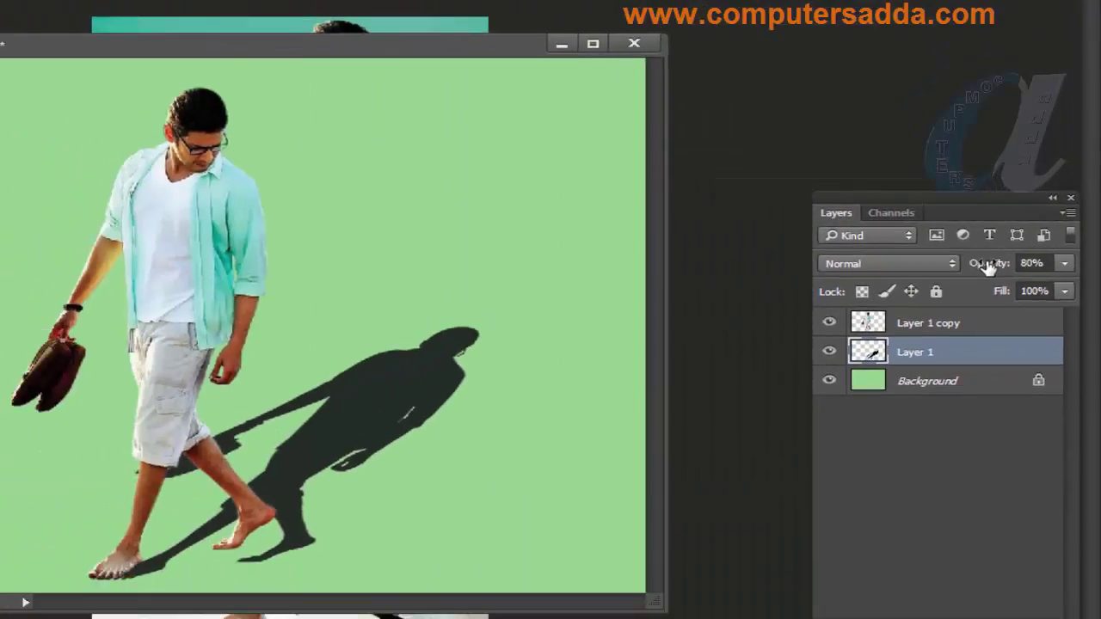
pyautogui.moveTo(930, 297); pyautogui.dragTo(898, 297)
pyautogui.moveTo(967, 271); pyautogui.dragTo(1027, 266)
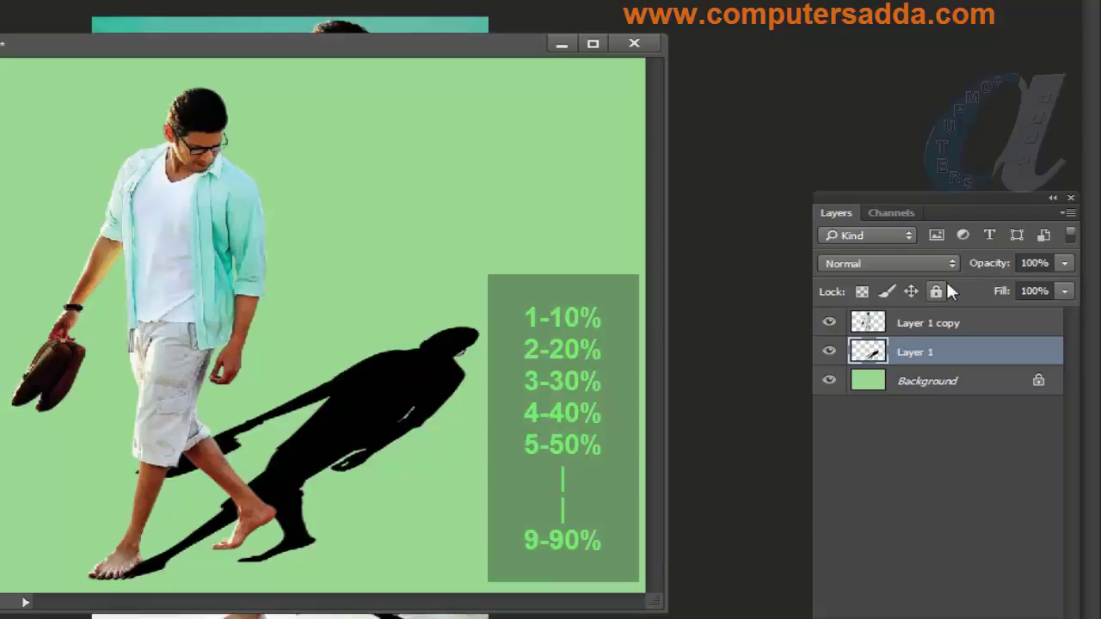
pyautogui.press('1')
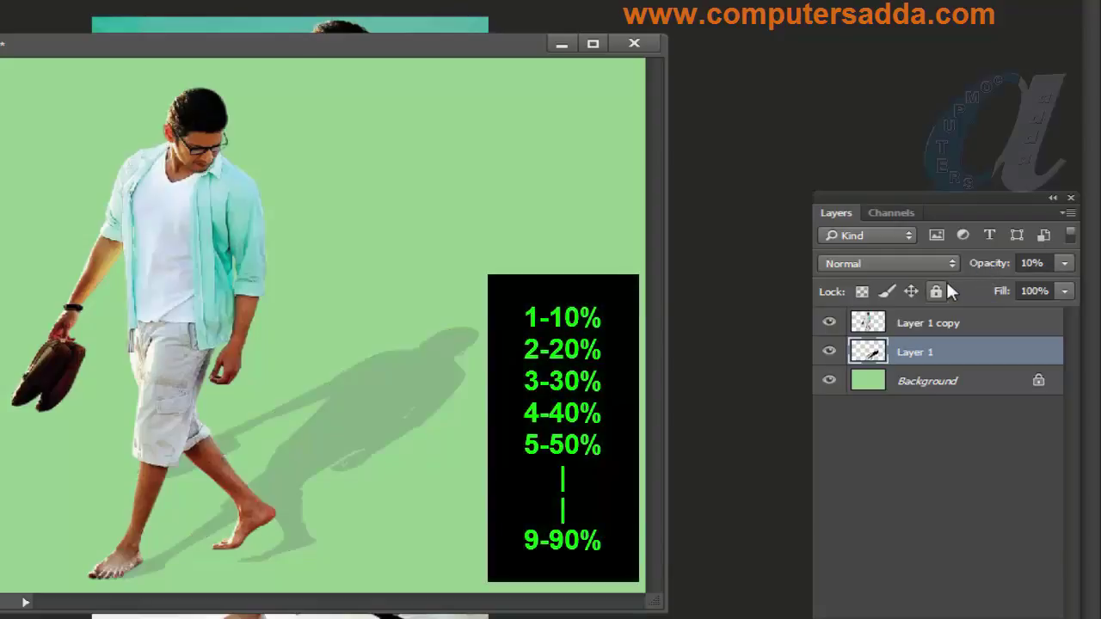
pyautogui.press('2')
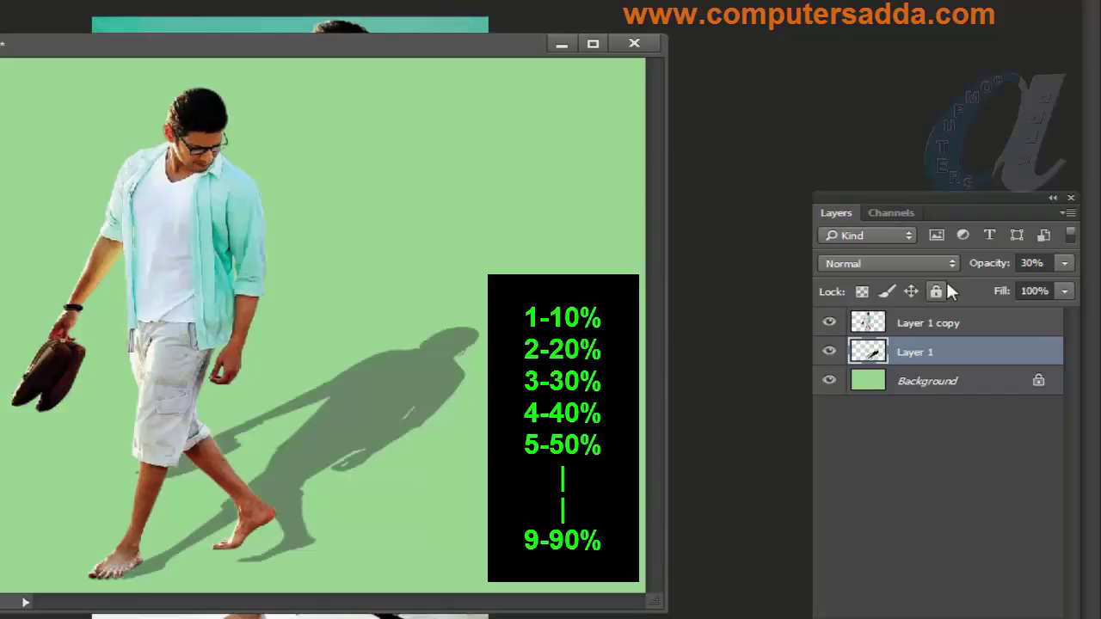
pyautogui.press('4')
pyautogui.press('5')
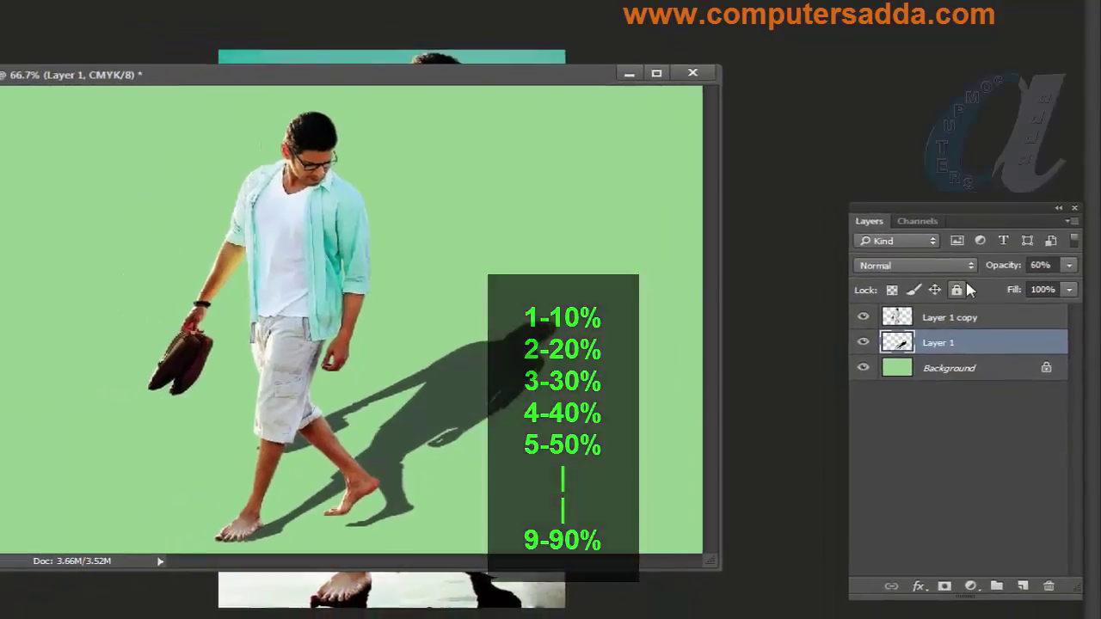
pyautogui.press('6')
pyautogui.press('7')
pyautogui.press('8')
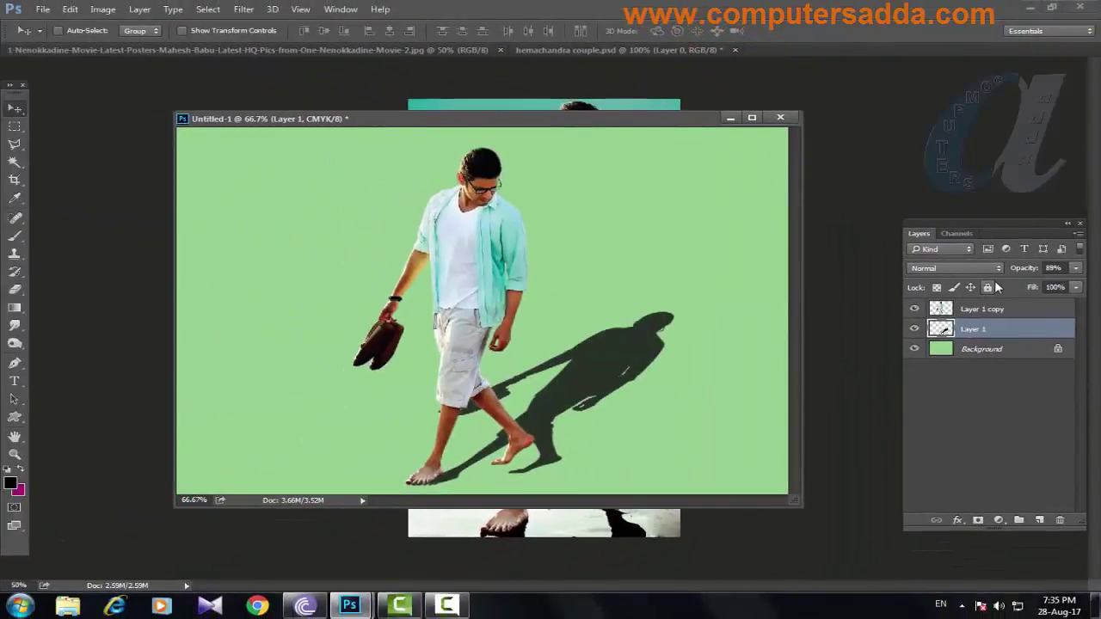
pyautogui.press('0')
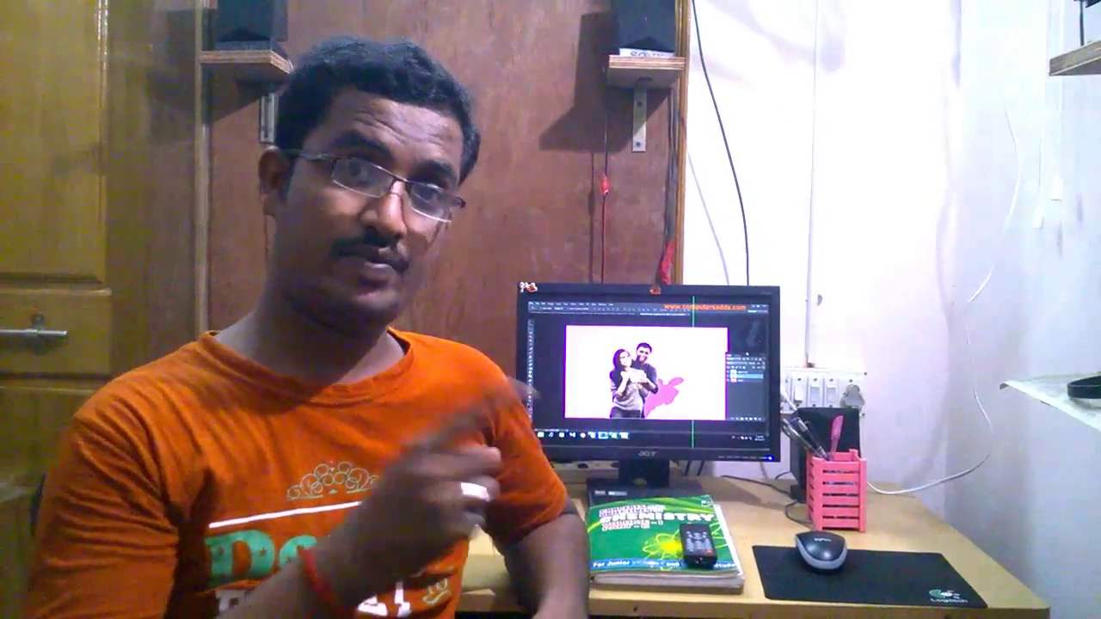